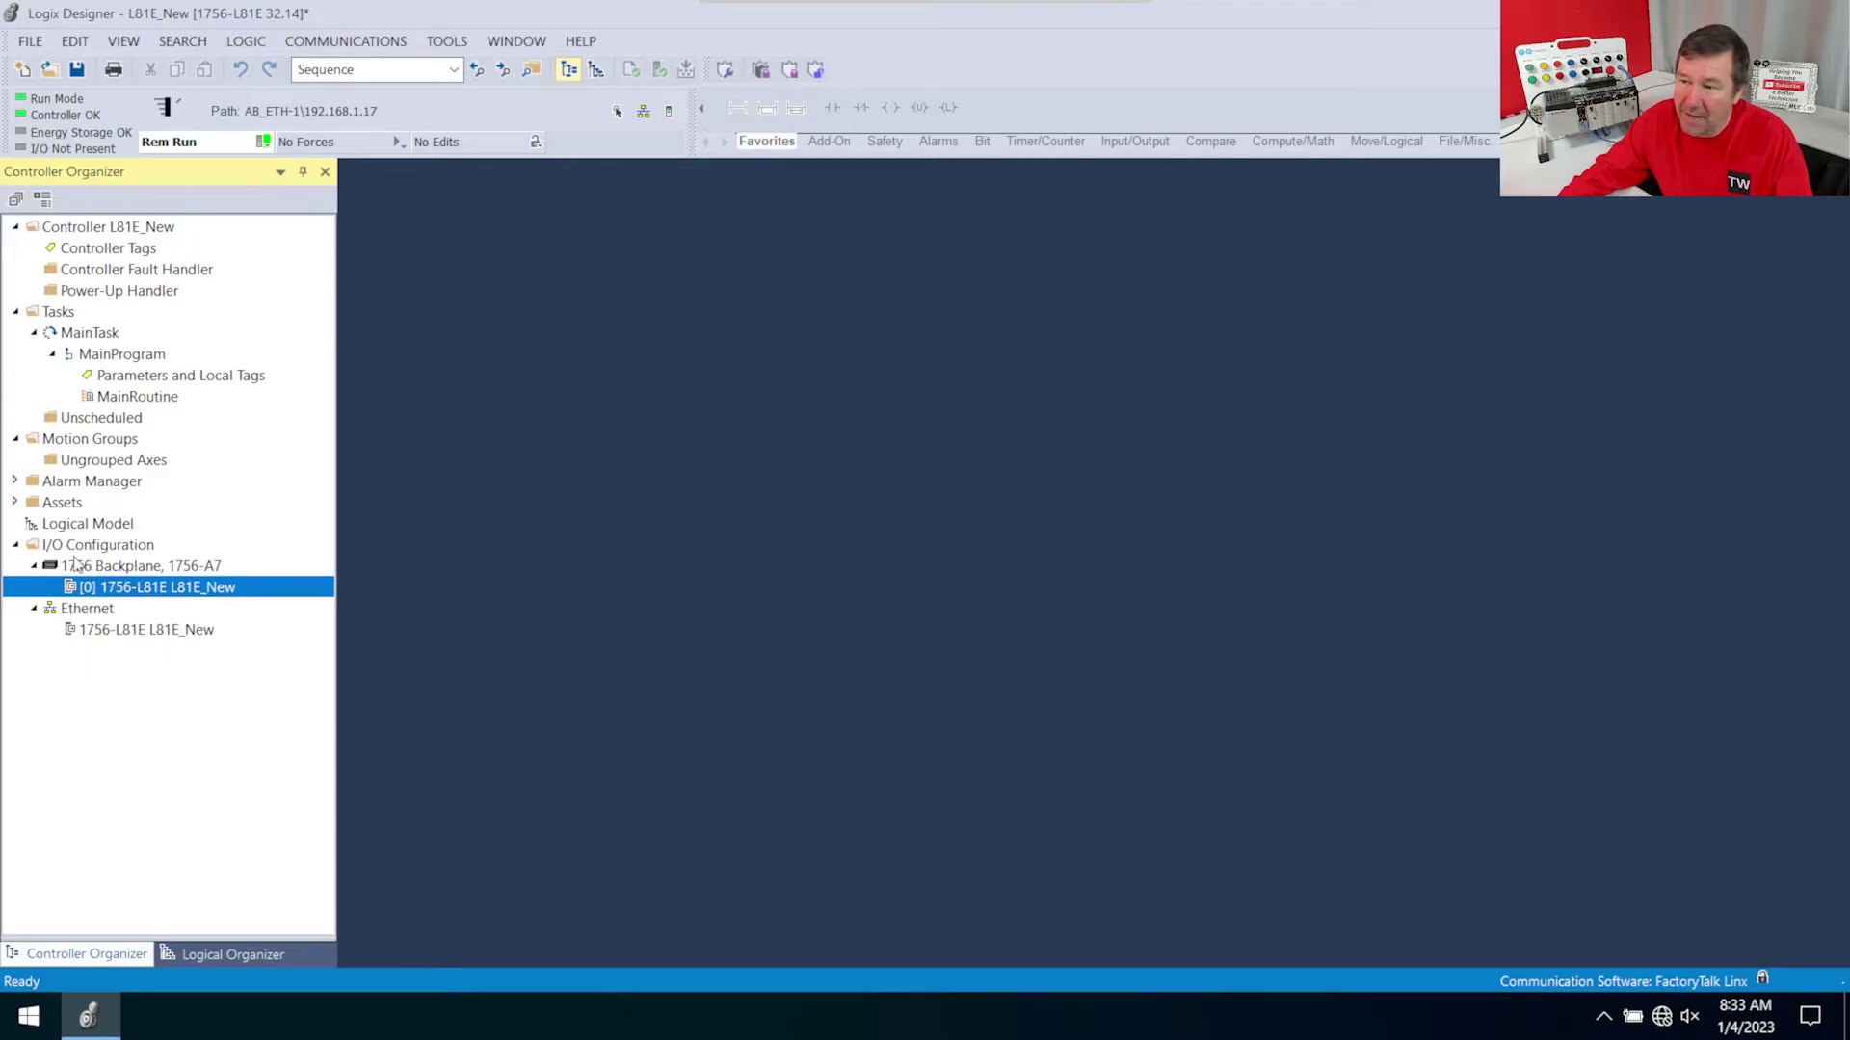
Step: Discover the backplane modules and create the 1756-L63 controller named L63 in slot 1
right_click(138, 567)
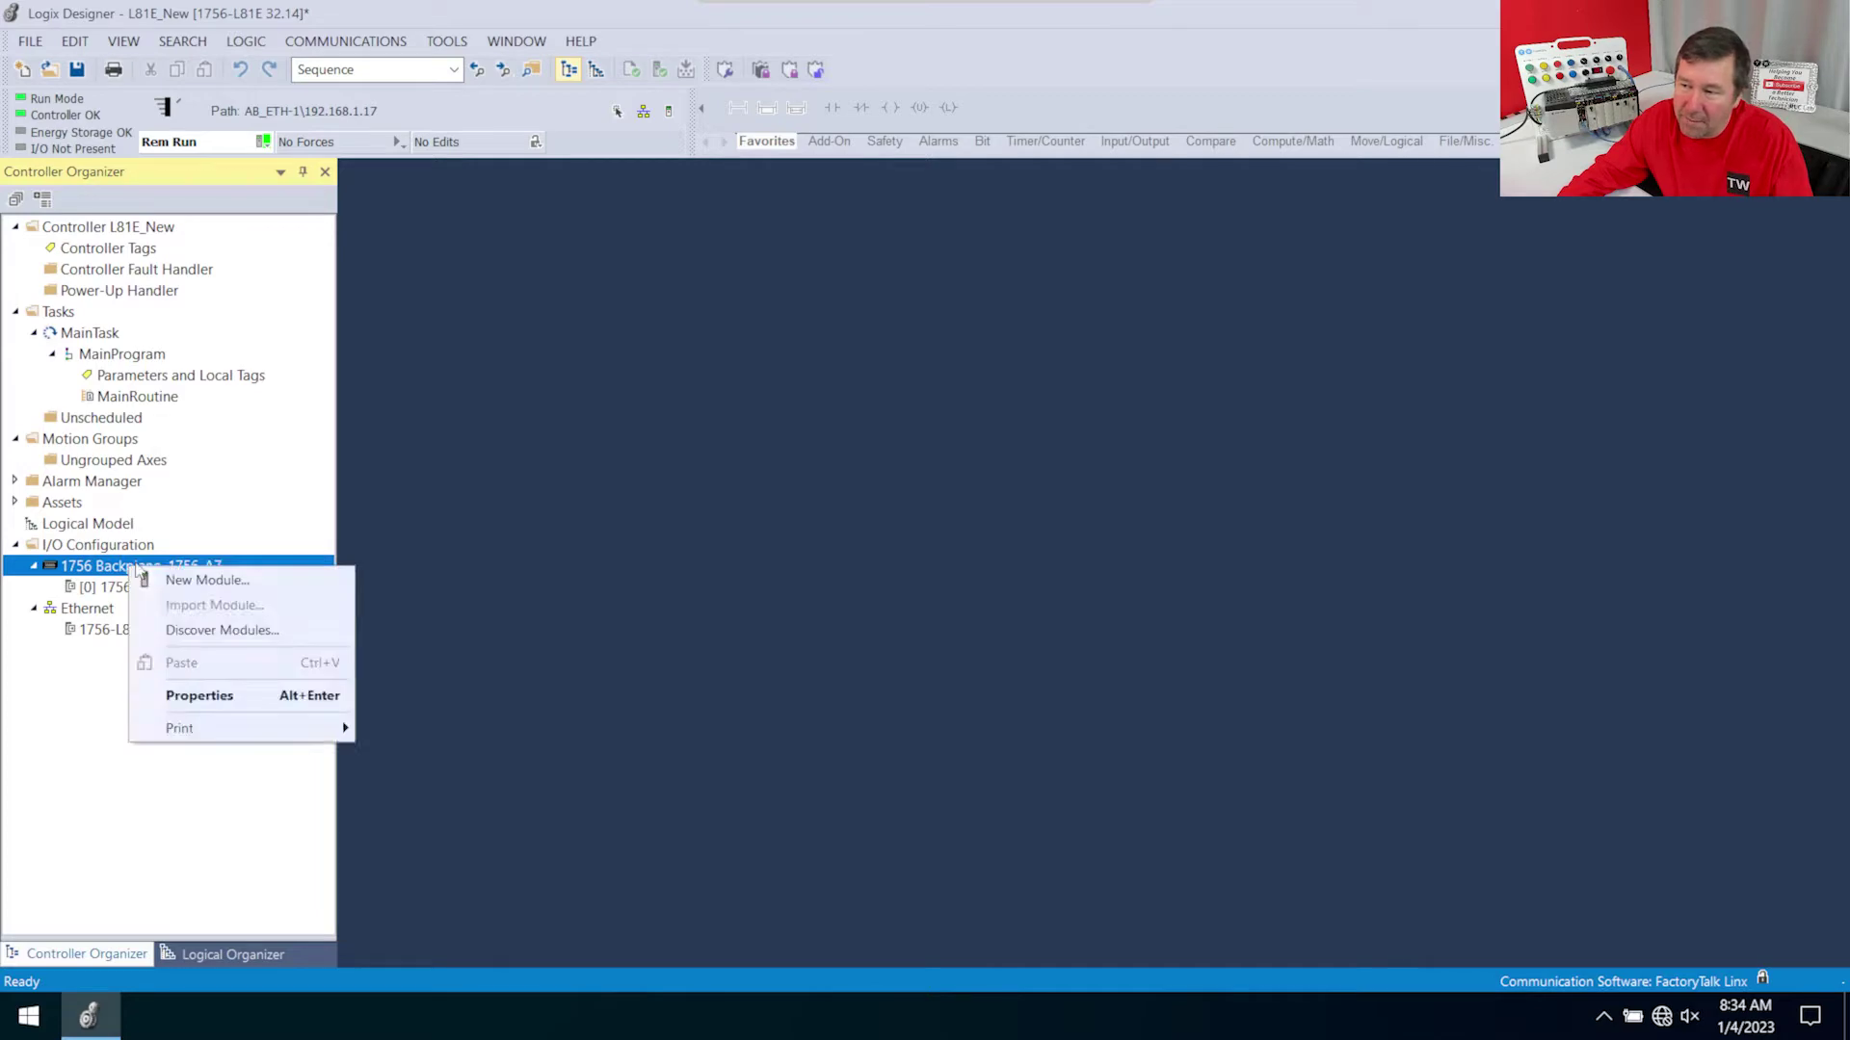
left_click(222, 632)
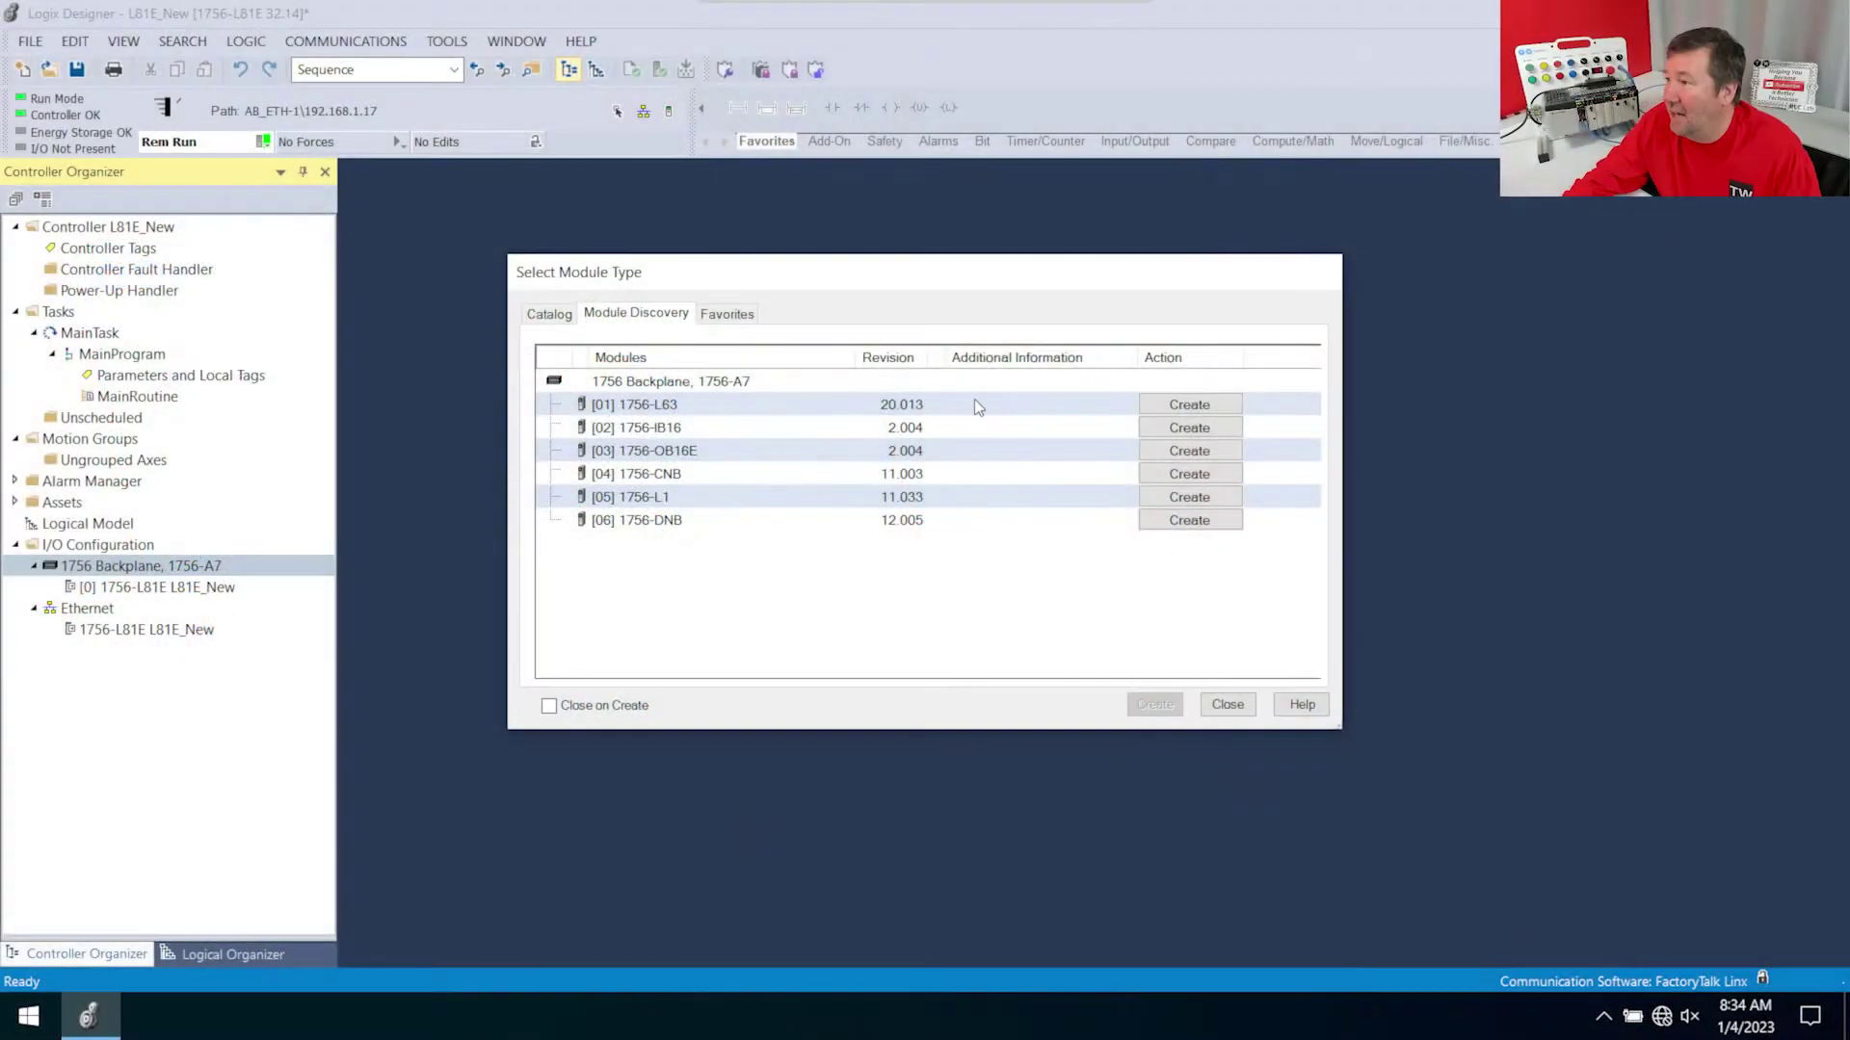
left_click(1188, 404)
type("L")
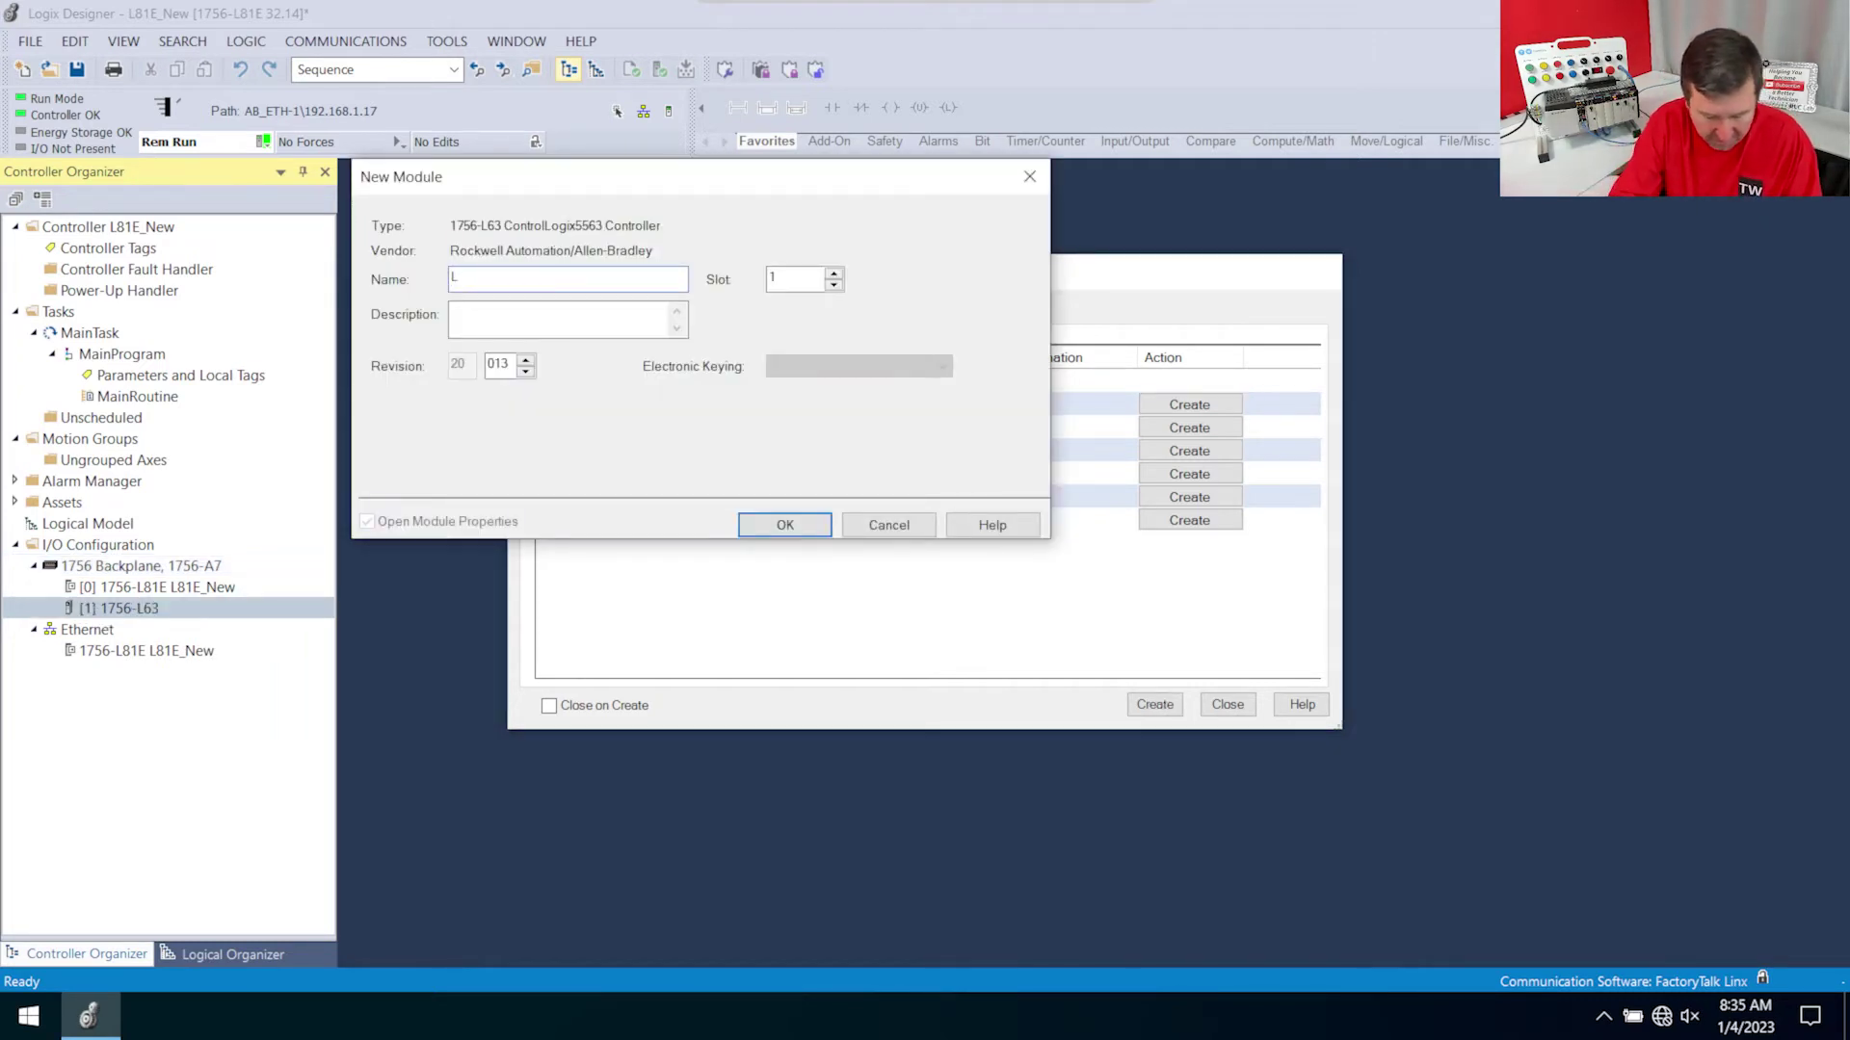
type("63")
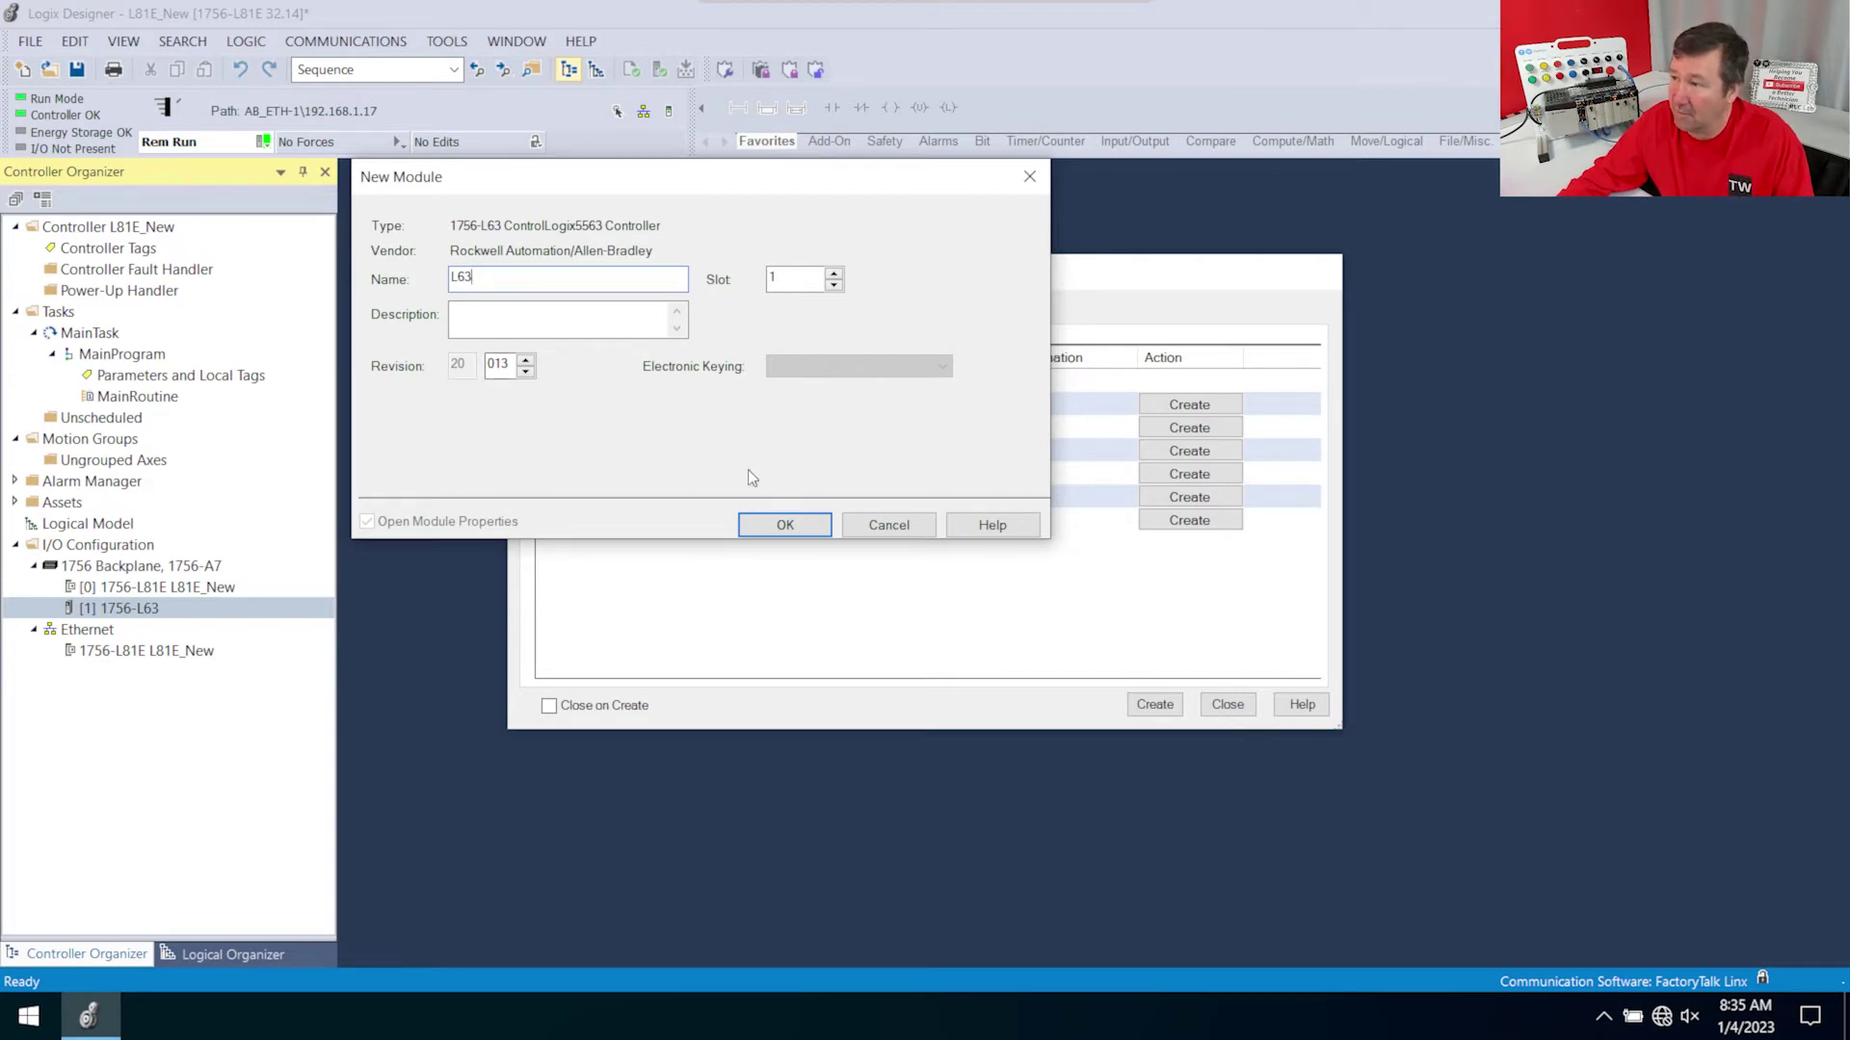
left_click(784, 525)
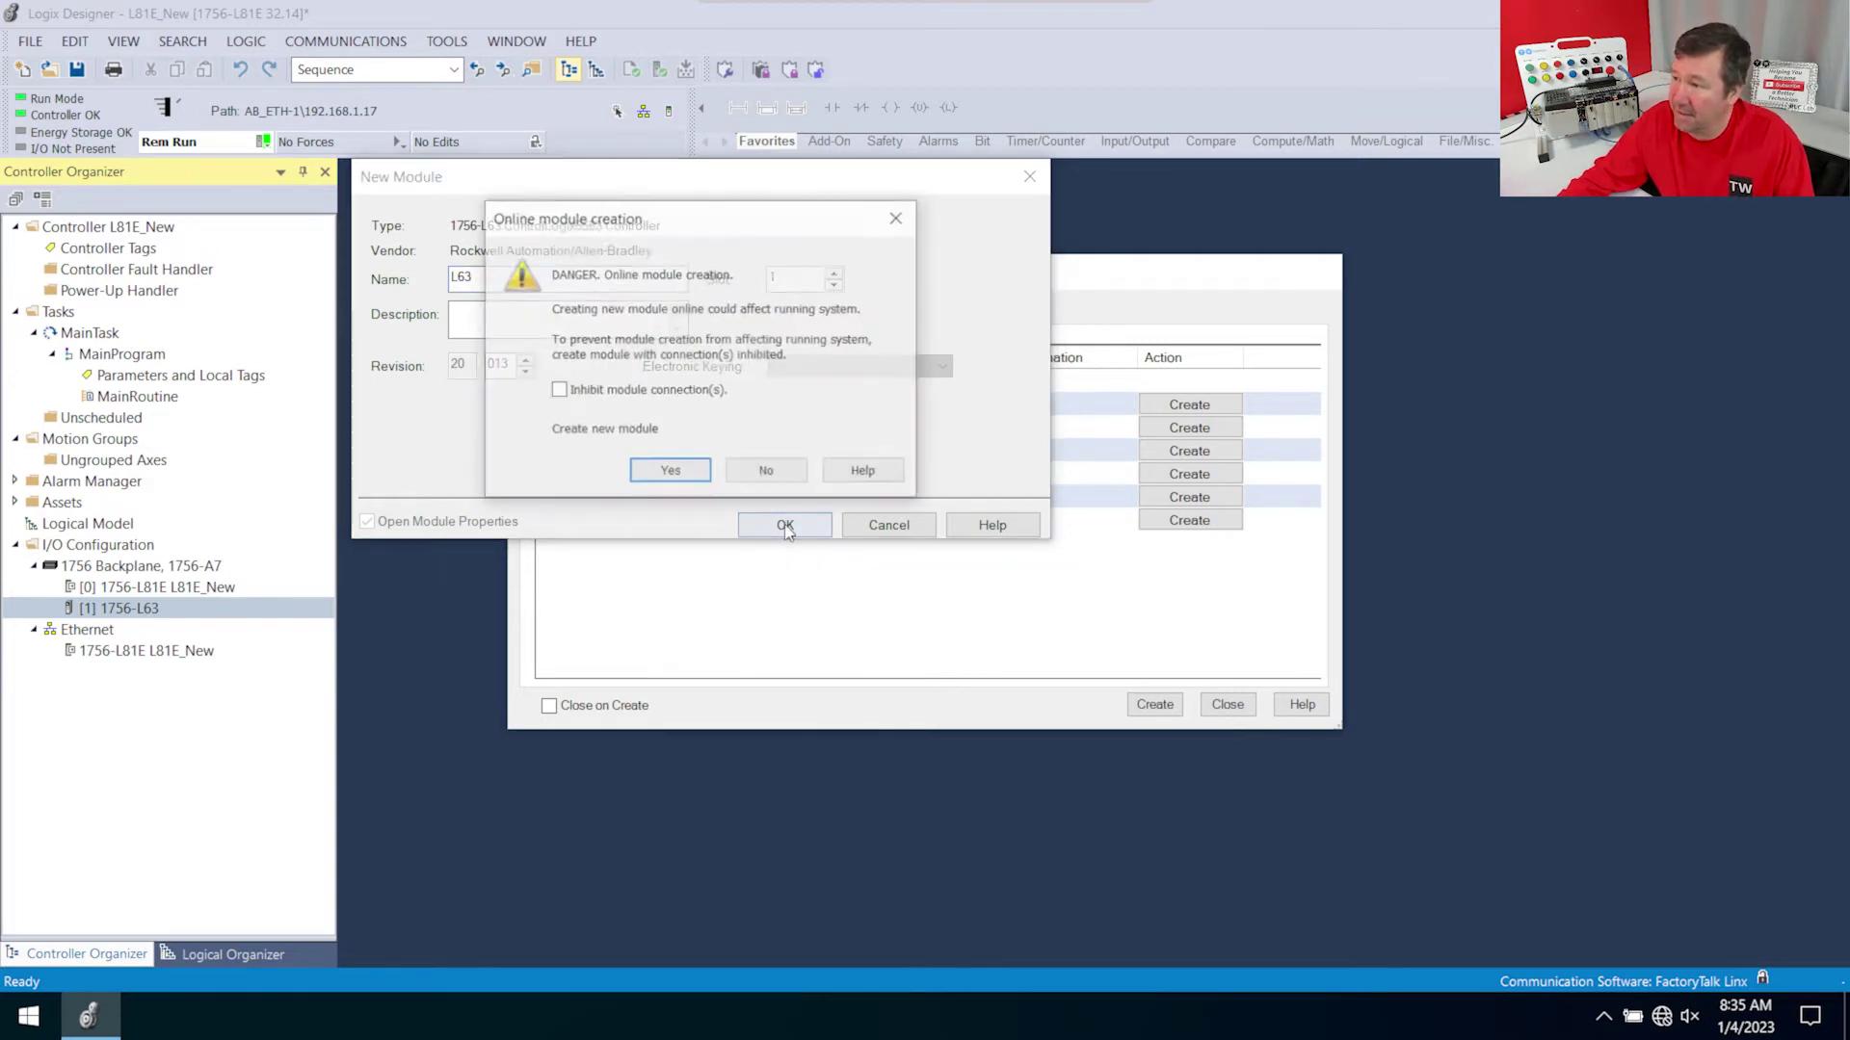
left_click(668, 475)
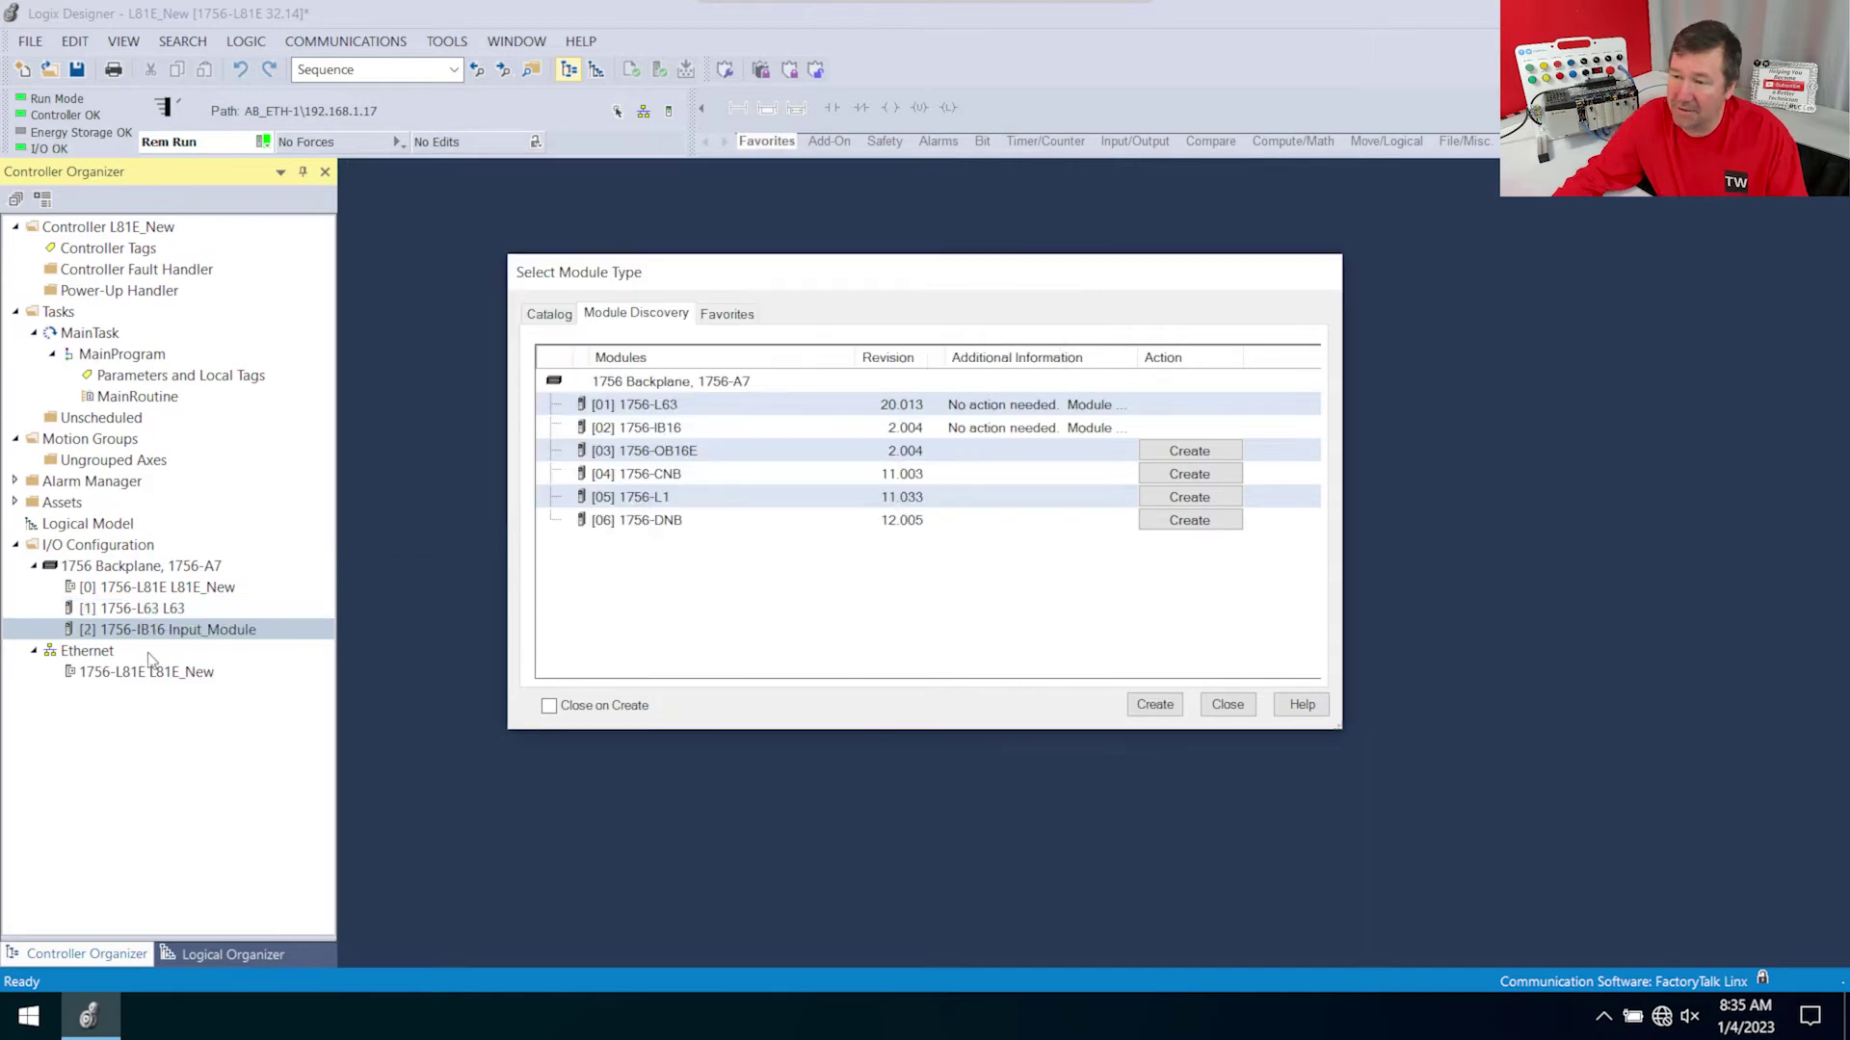
left_click(1227, 703)
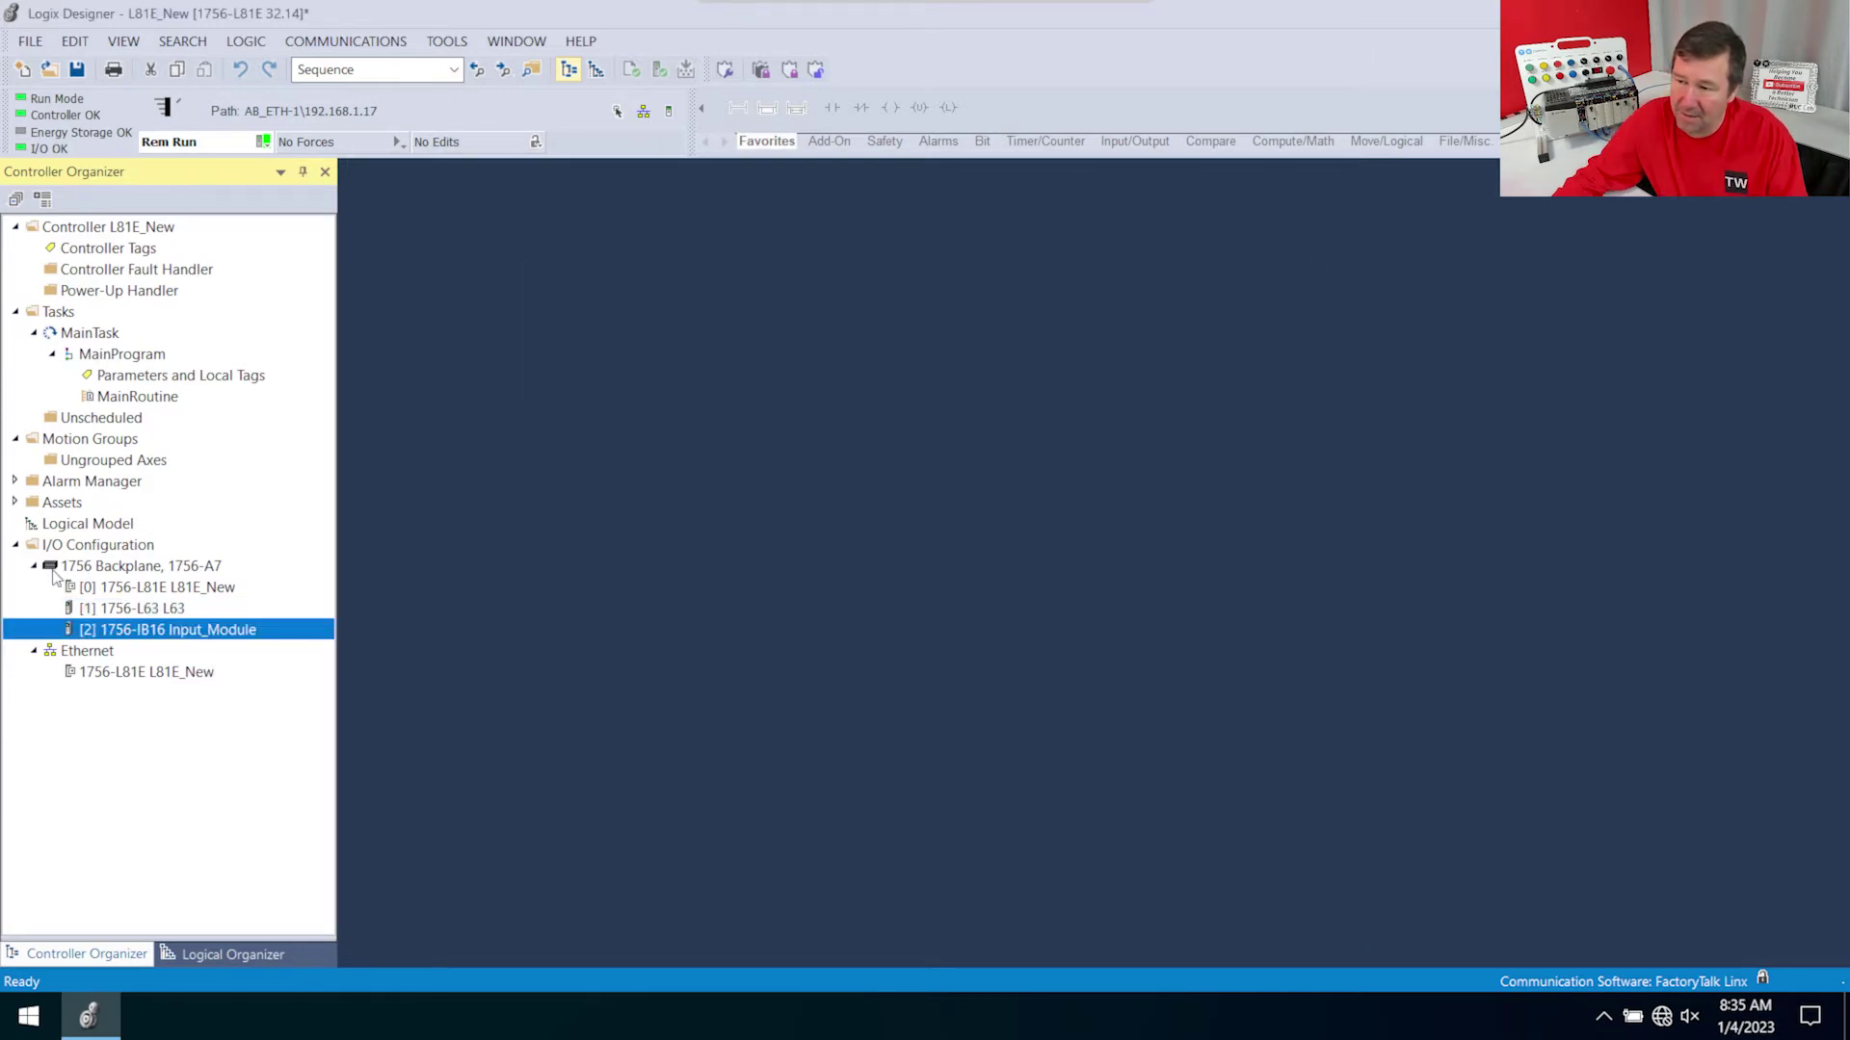
Step: Run Discover Modules on the Ethernet network holding the L81E_New controller
right_click(105, 654)
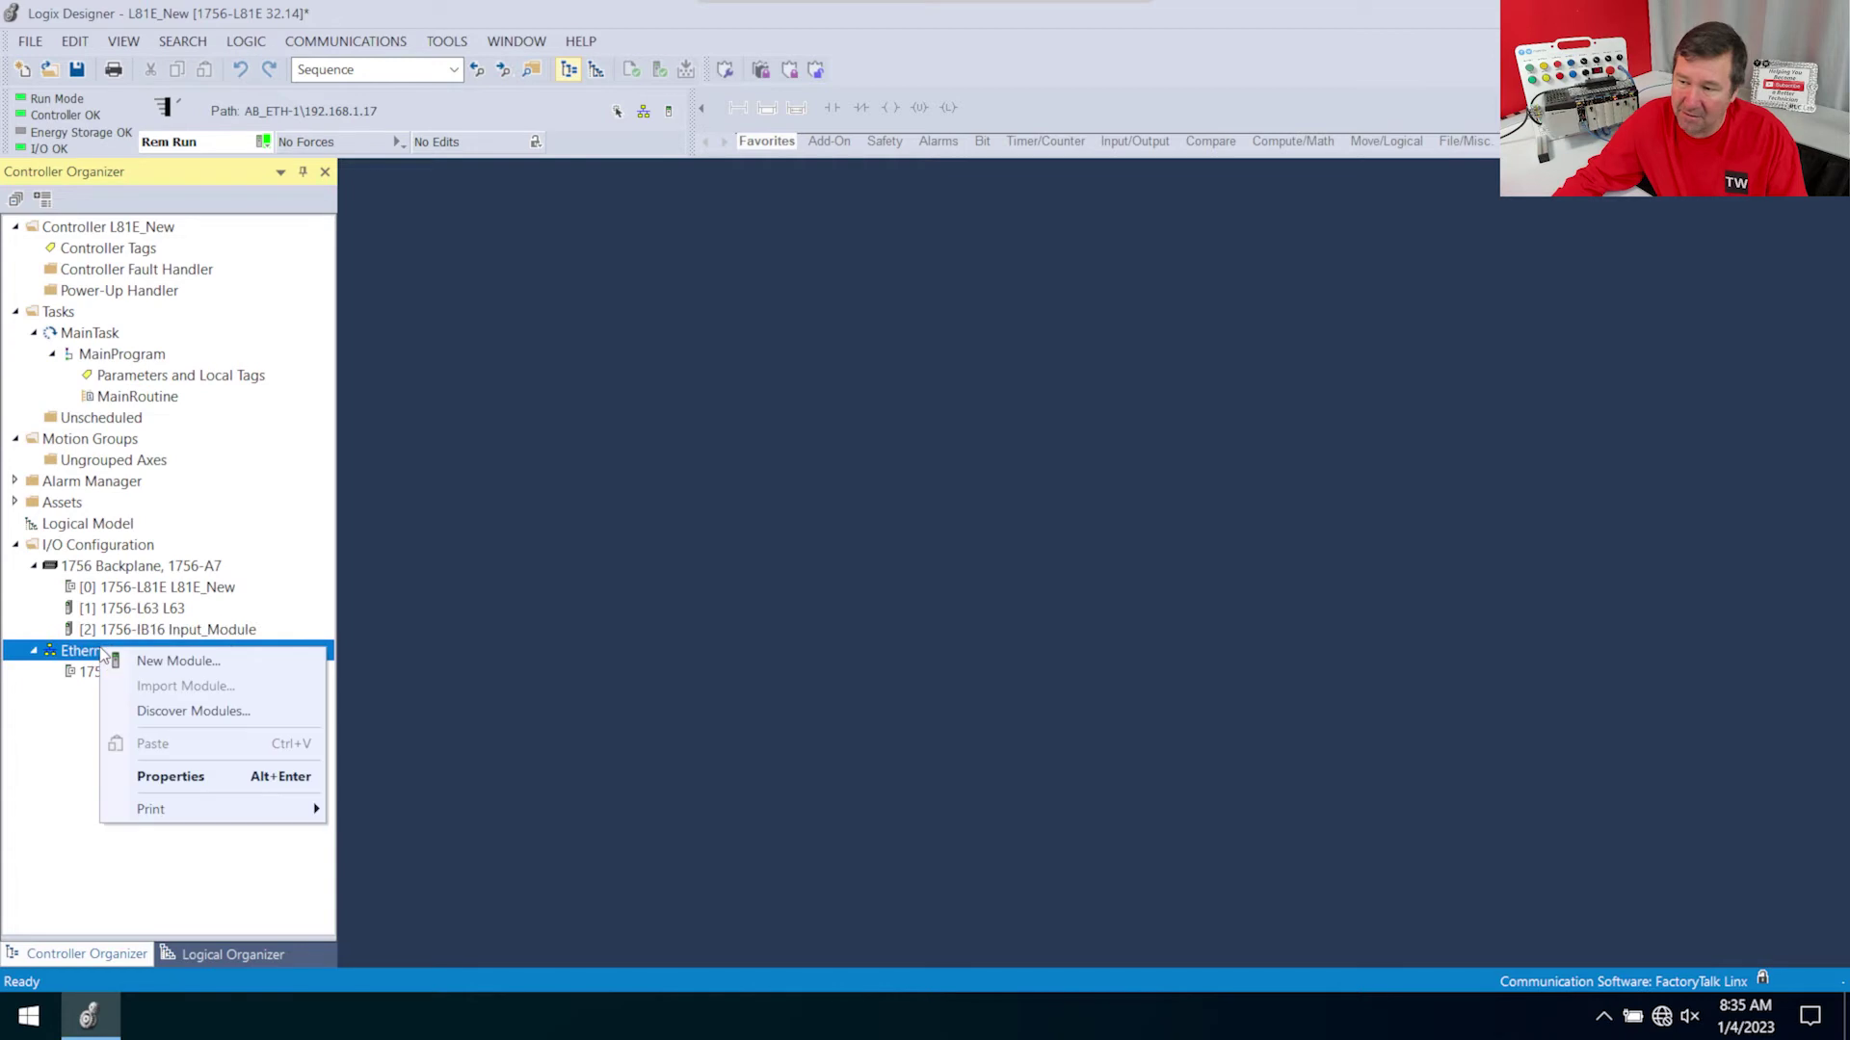
left_click(141, 711)
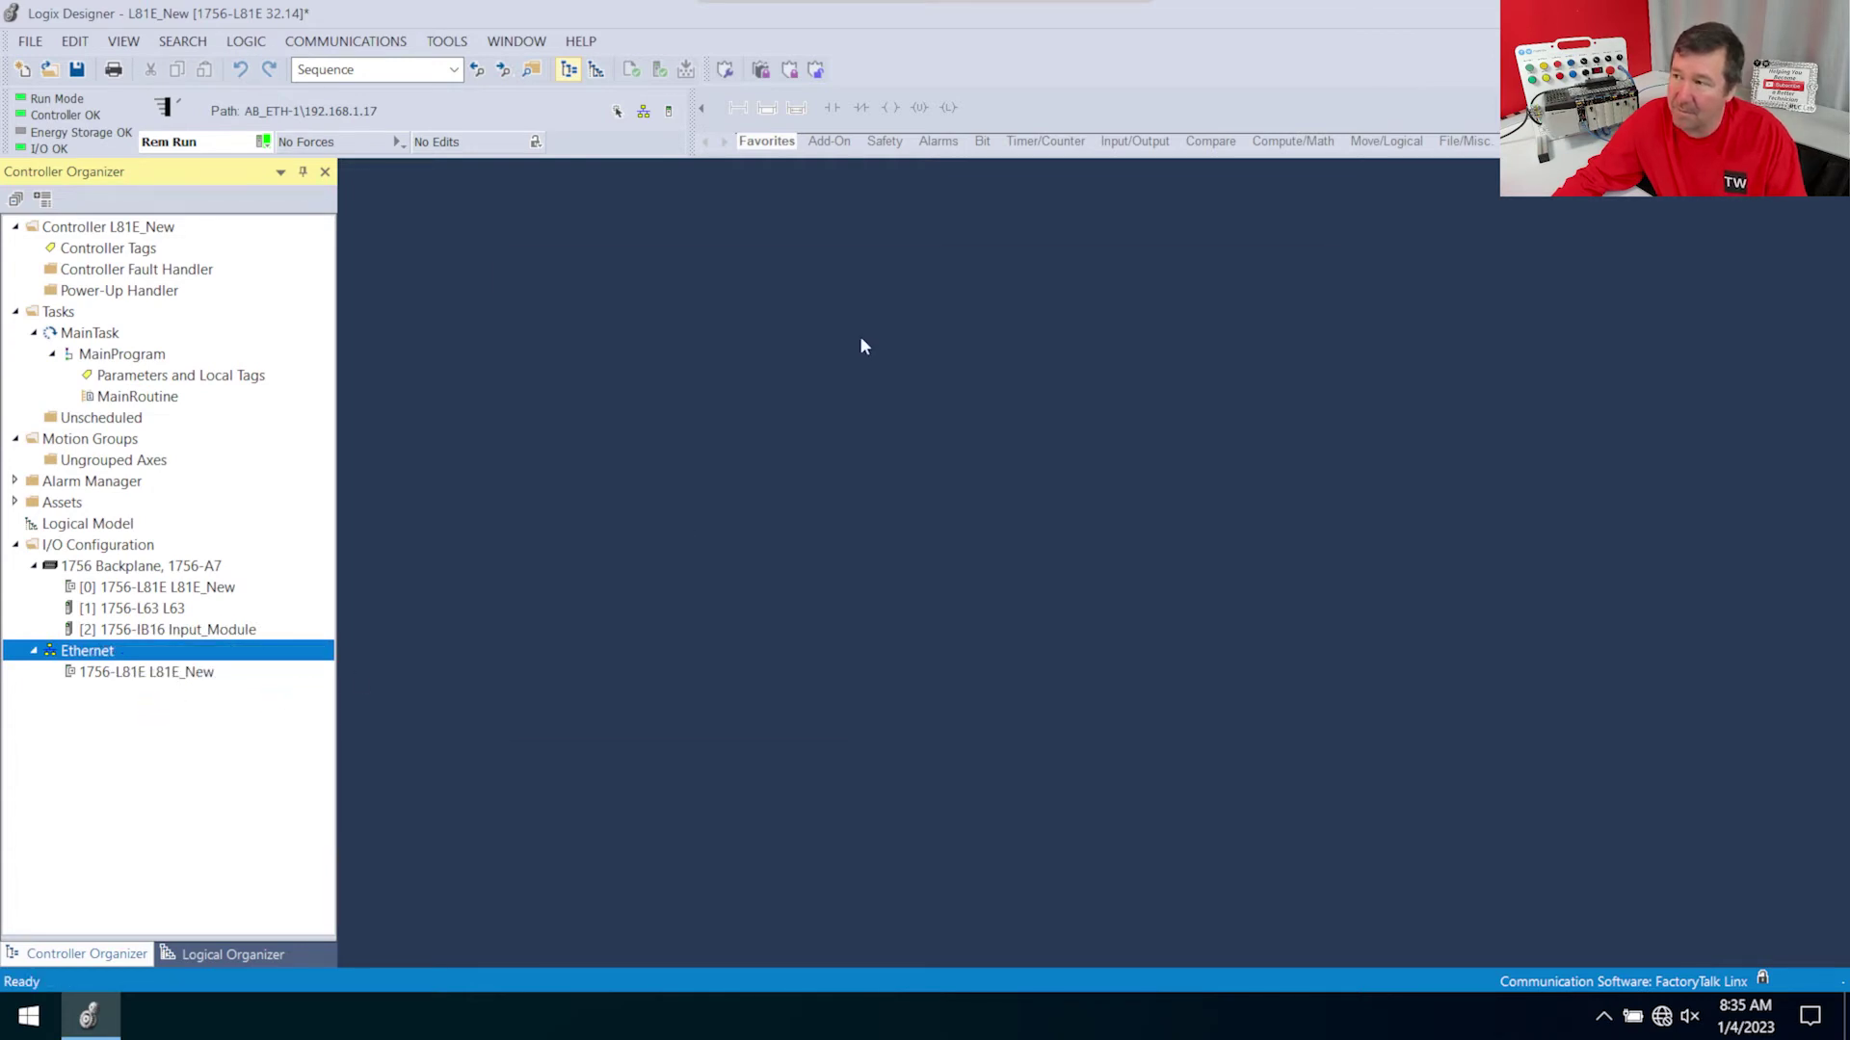